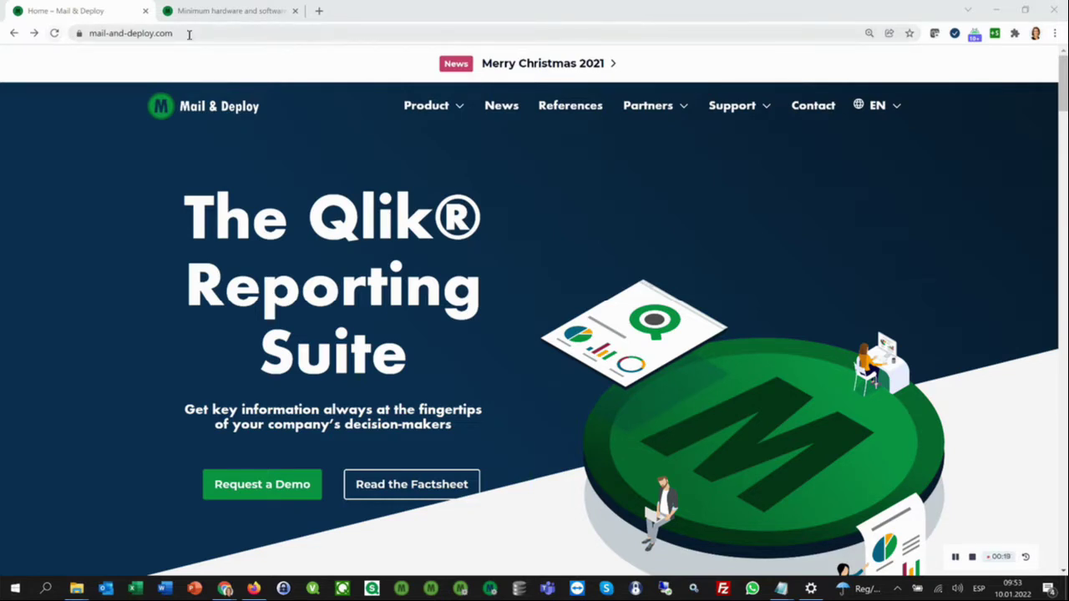
Download the Mail & Deploy setup from the Release 3.1.0 topic in the website's product updates
{"action": "mouse_move", "coordinate": [756, 114]}
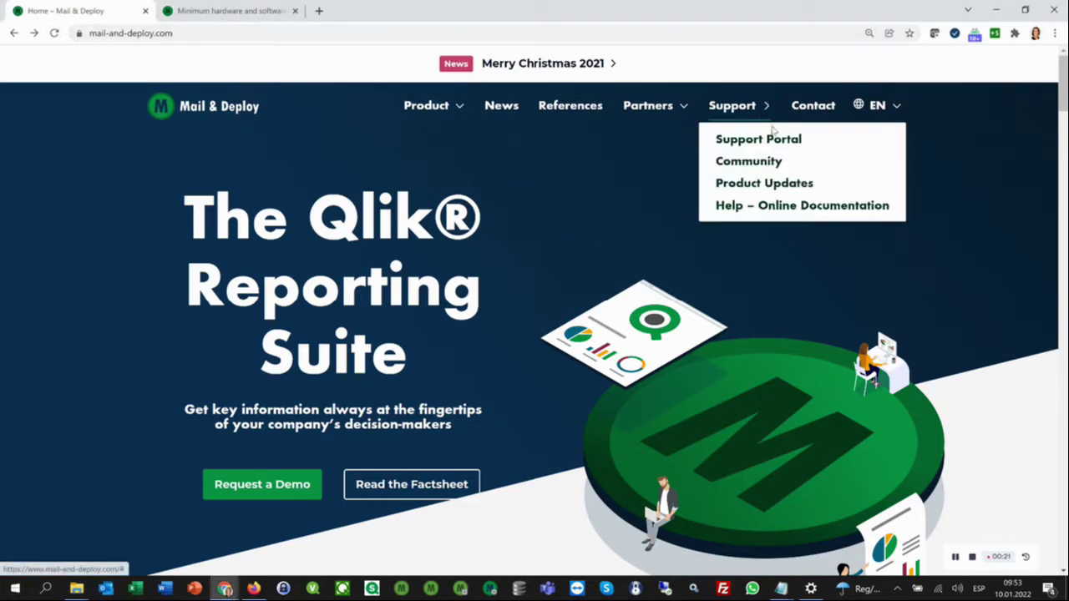
{"action": "left_click", "coordinate": [768, 184]}
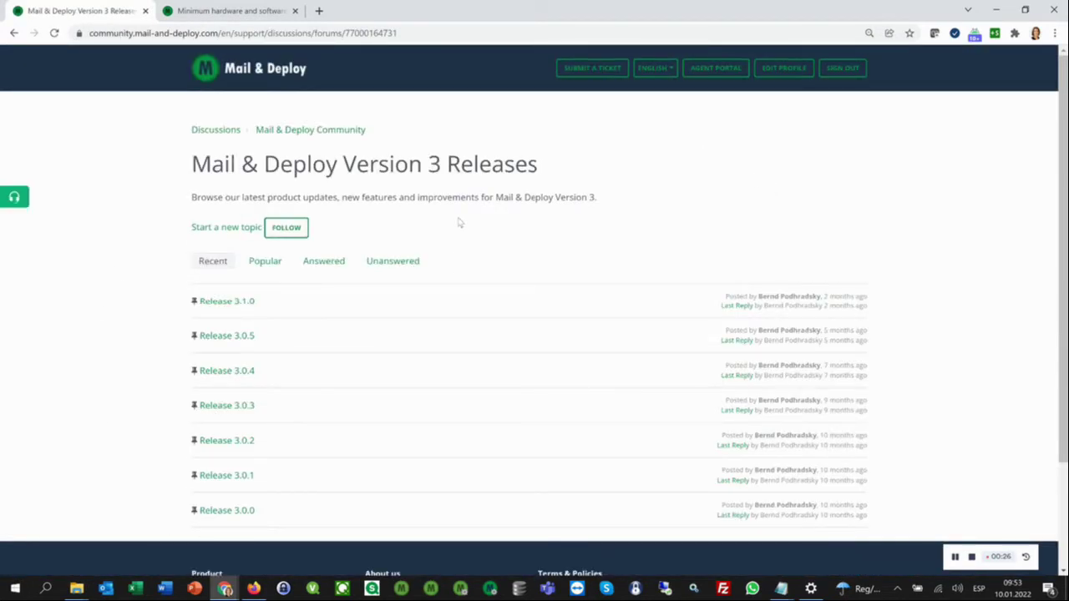
{"action": "left_click", "coordinate": [227, 301]}
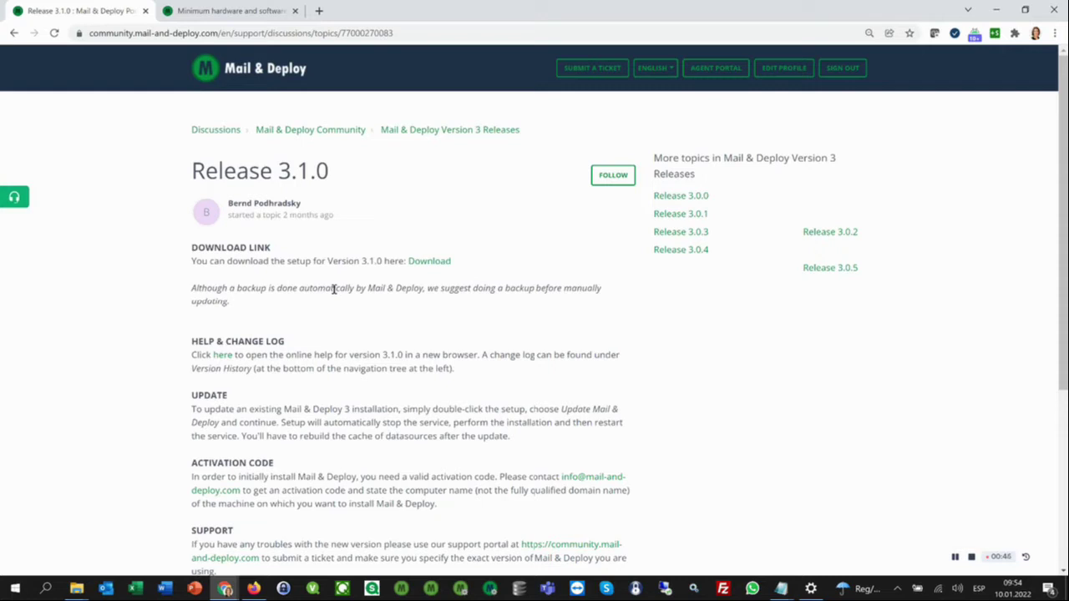
{"action": "scroll", "coordinate": [333, 289], "scroll_direction": "down", "scroll_amount": 3}
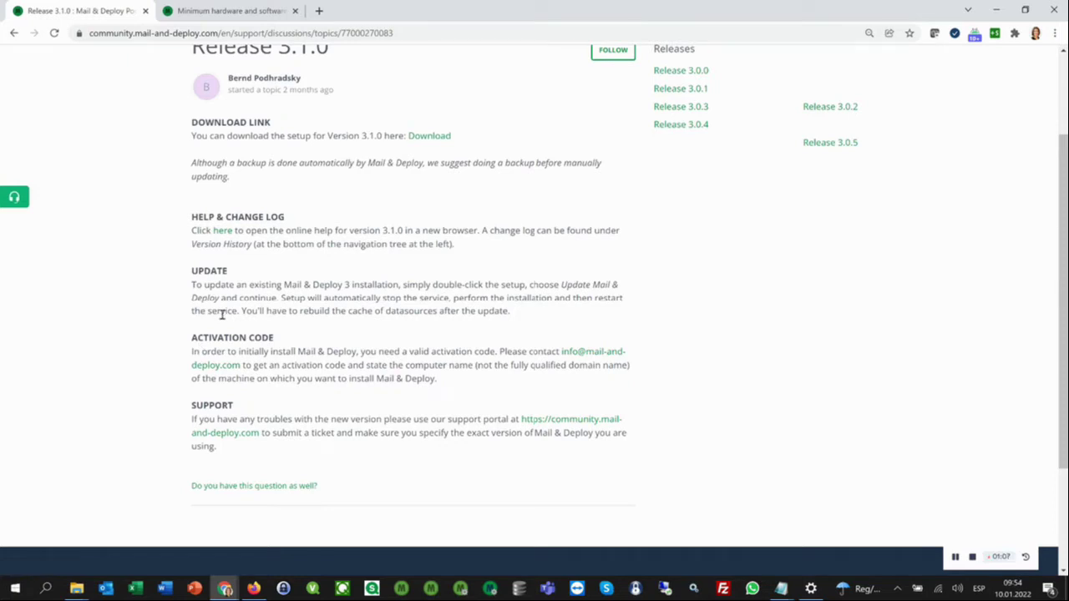
{"action": "left_click", "coordinate": [424, 137]}
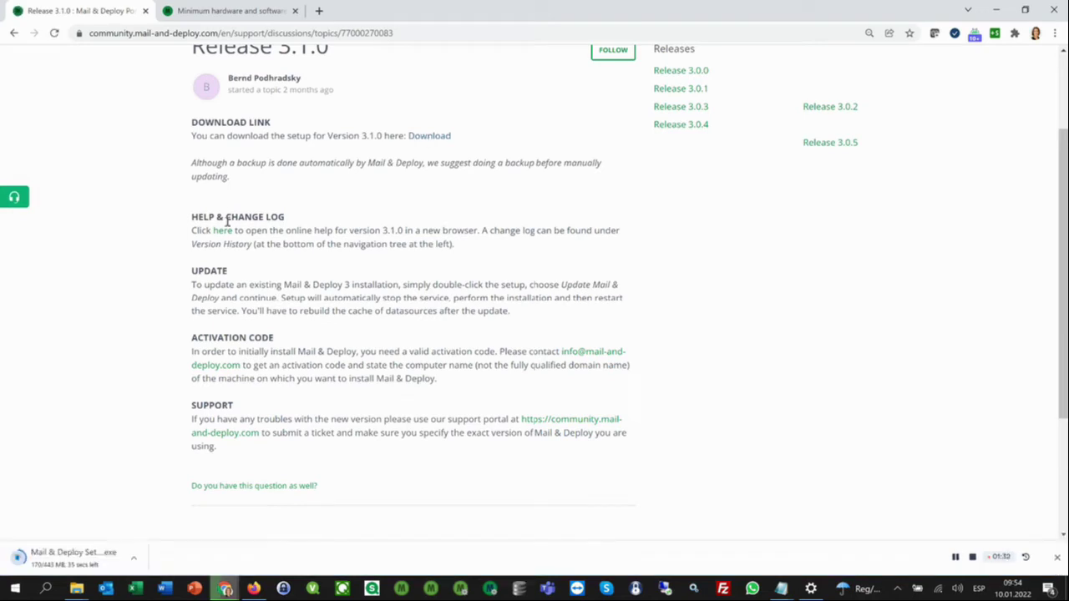
Review the Mail & Deploy 3.0 system requirements for Server and Designer, including the .NET Framework entry
{"action": "left_click", "coordinate": [216, 12]}
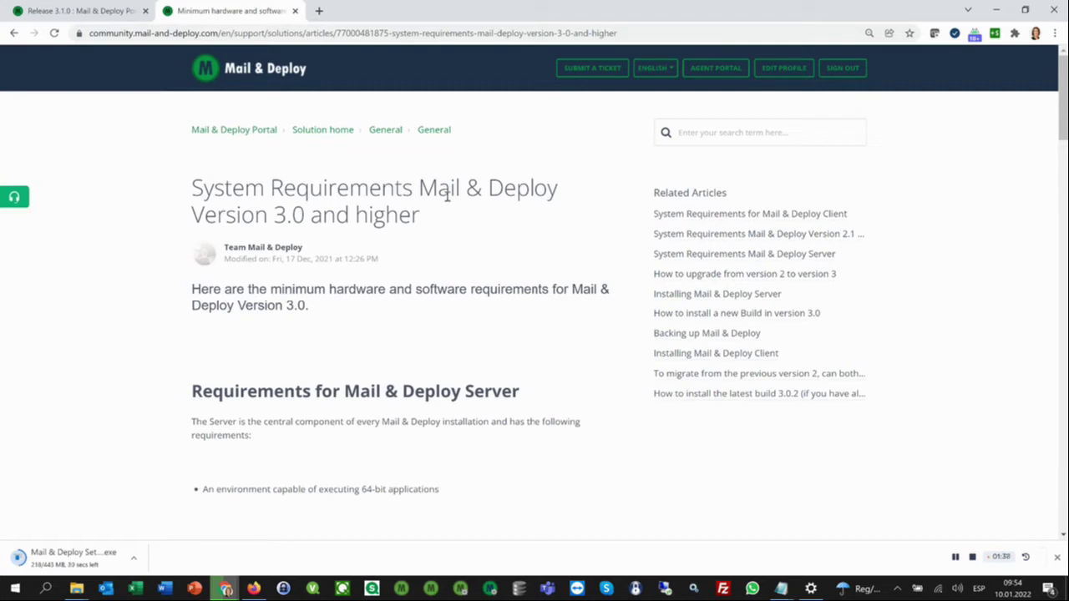
{"action": "key", "text": "ctrl+l"}
{"action": "scroll", "coordinate": [253, 451], "scroll_direction": "down", "scroll_amount": 1}
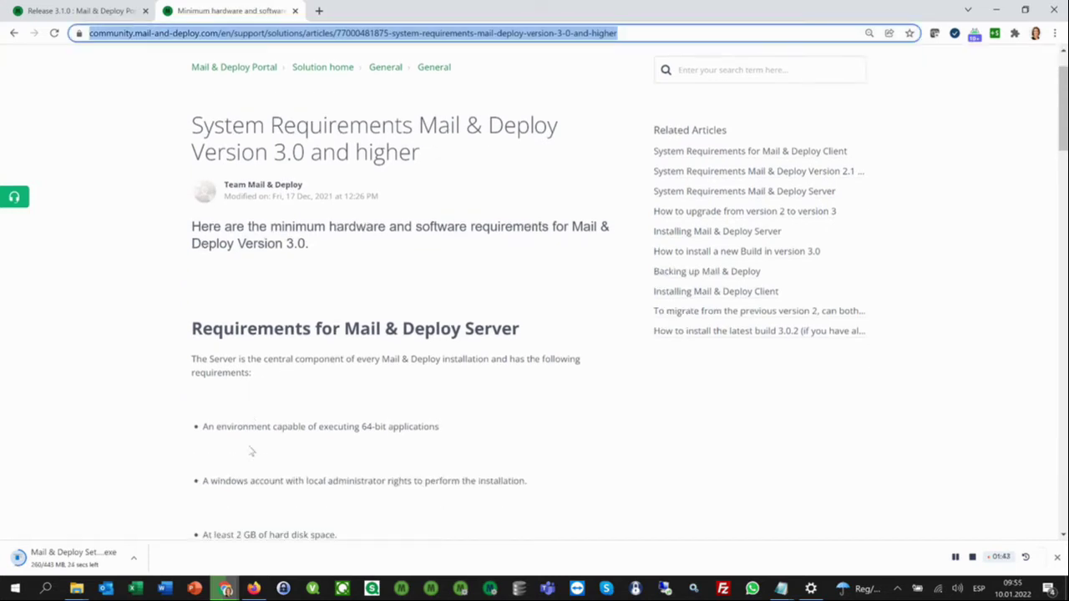
{"action": "scroll", "coordinate": [251, 451], "scroll_direction": "down", "scroll_amount": 3}
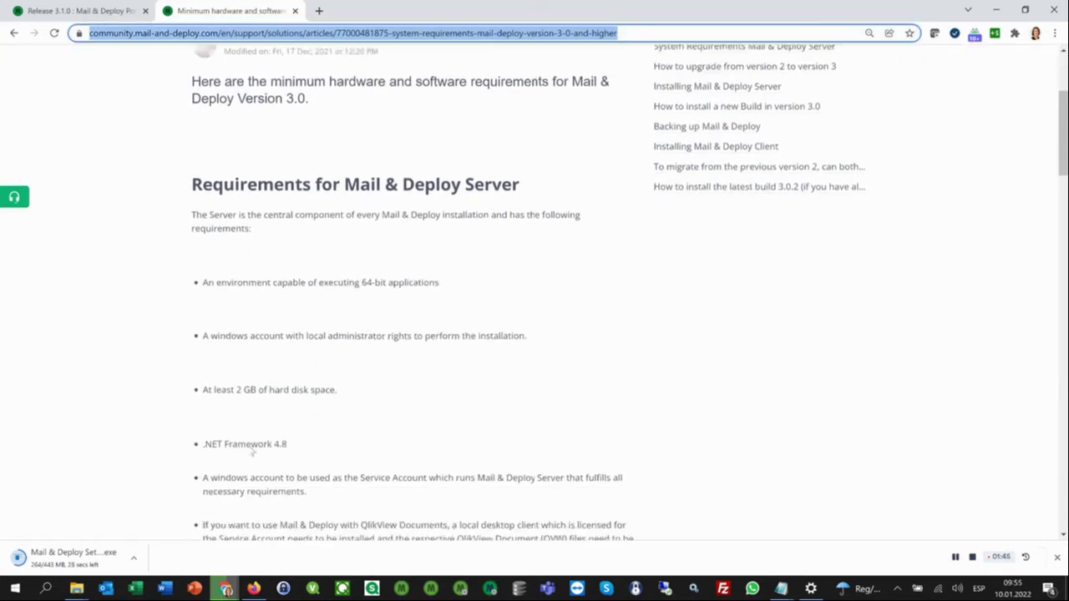
{"action": "left_click", "coordinate": [251, 451]}
{"action": "scroll", "coordinate": [298, 341], "scroll_direction": "down", "scroll_amount": 12}
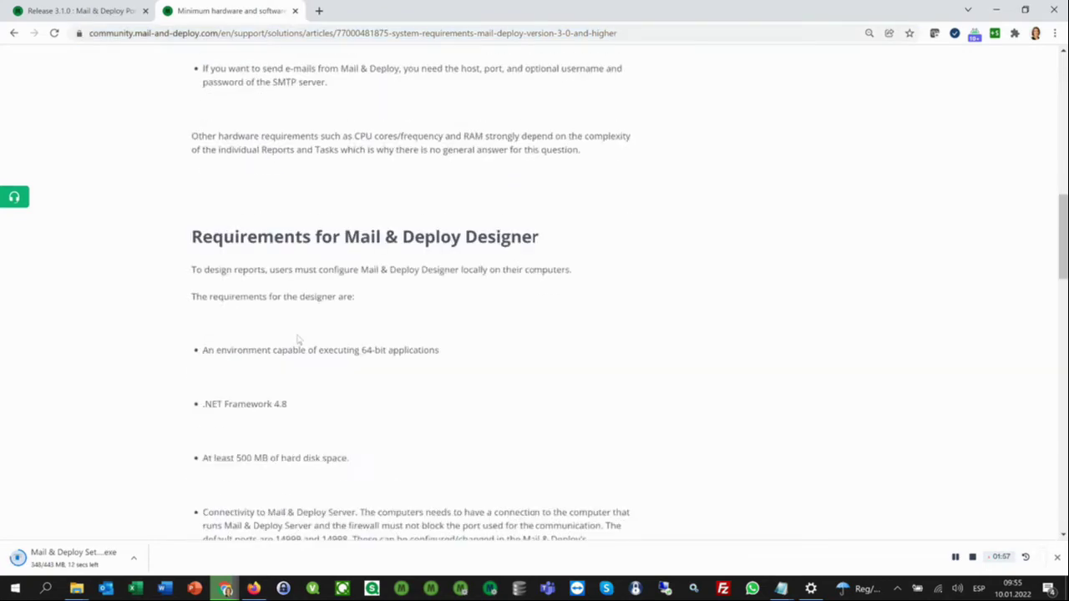
{"action": "scroll", "coordinate": [451, 323], "scroll_direction": "up", "scroll_amount": 10}
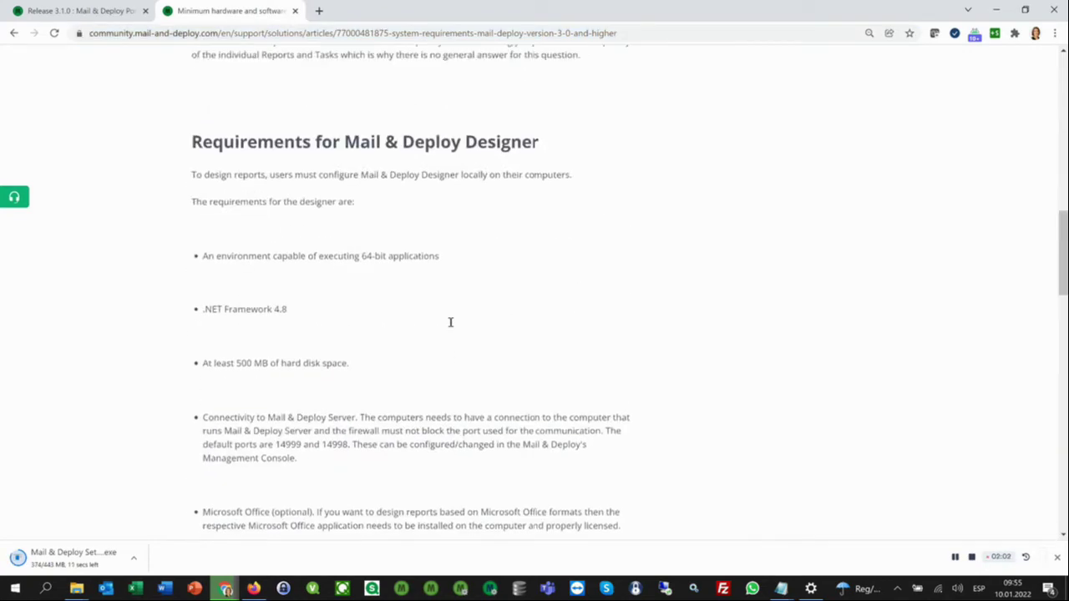
{"action": "scroll", "coordinate": [373, 461], "scroll_direction": "down", "scroll_amount": 1}
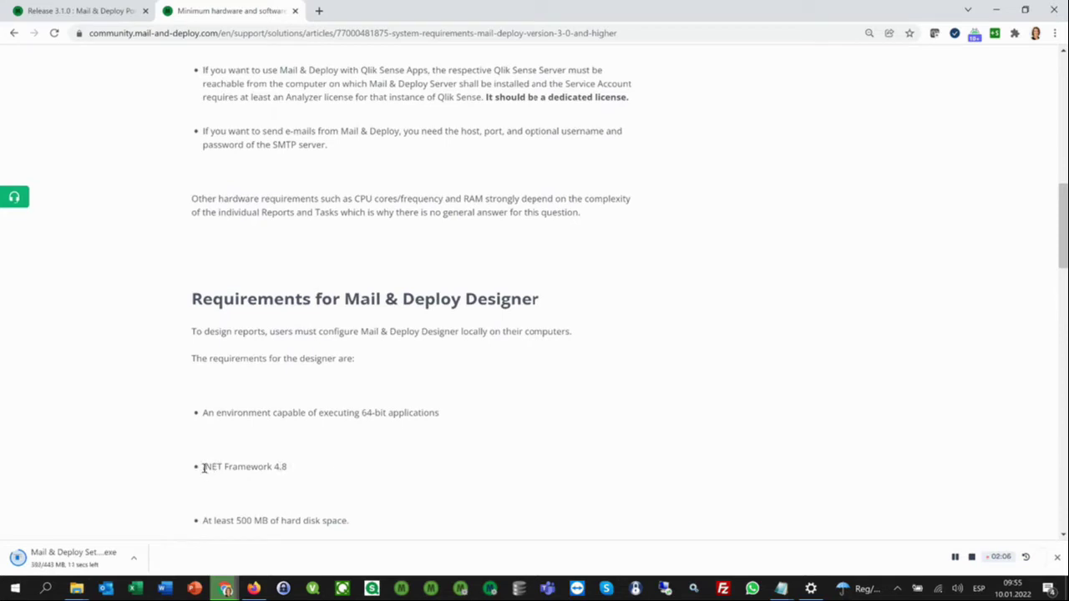
{"action": "left_click_drag", "start_coordinate": [203, 470], "coordinate": [314, 475]}
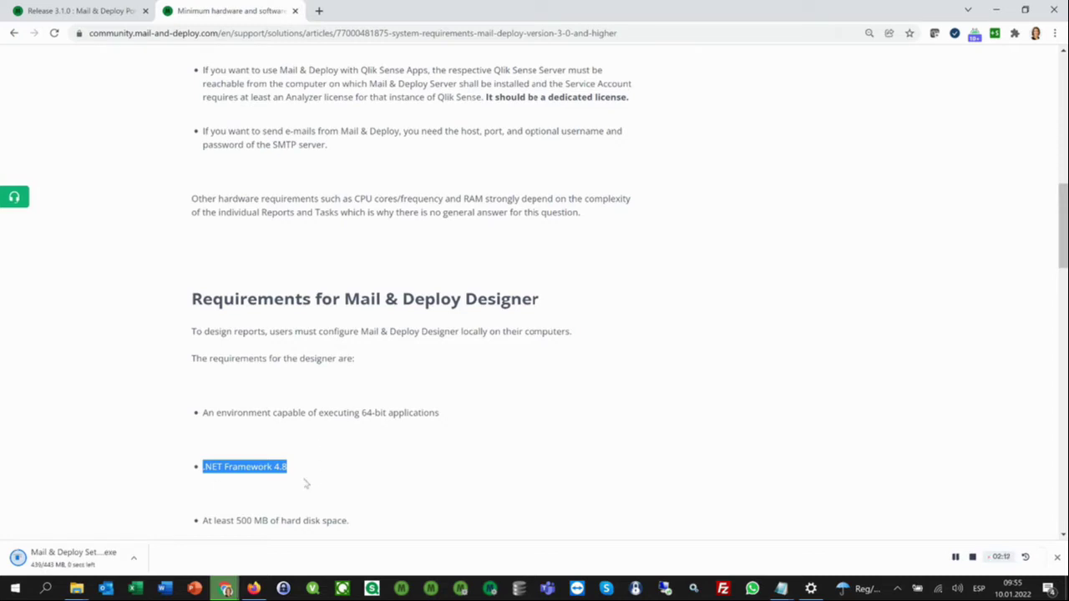
Check the installed .NET Framework version in Registry Editor under NET Framework Setup\NDP\v4\Full, and close the editor
{"action": "right_click", "coordinate": [15, 589]}
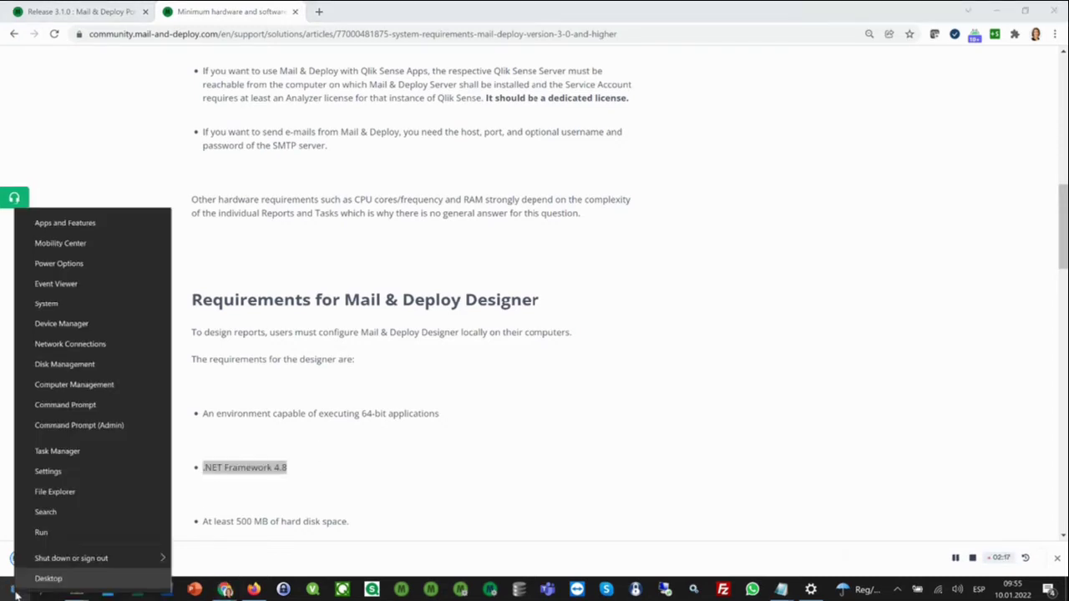
{"action": "left_click", "coordinate": [41, 532]}
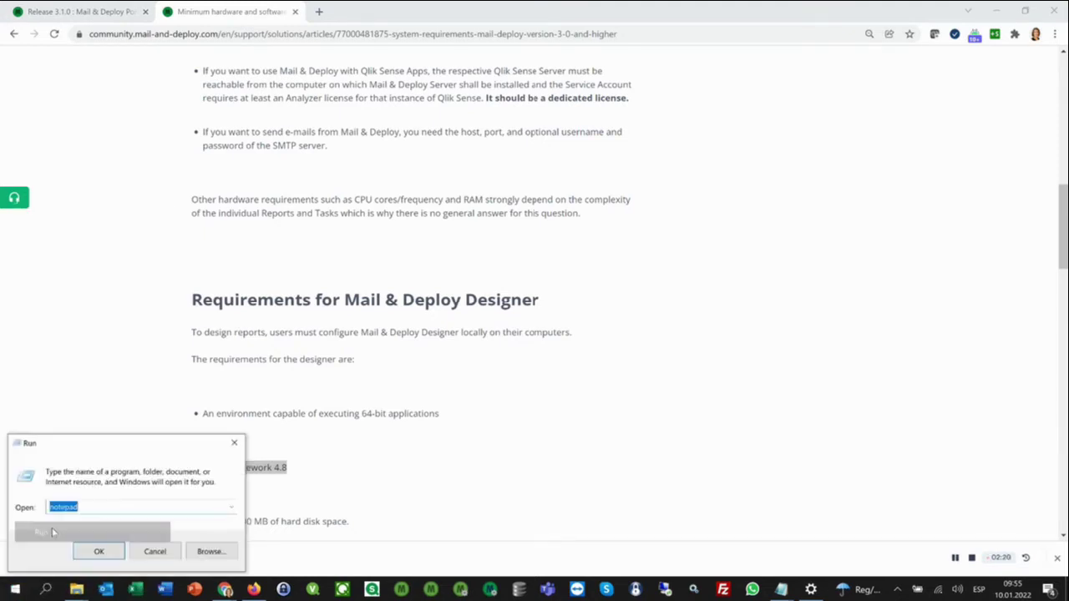
{"action": "type", "text": "reg"}
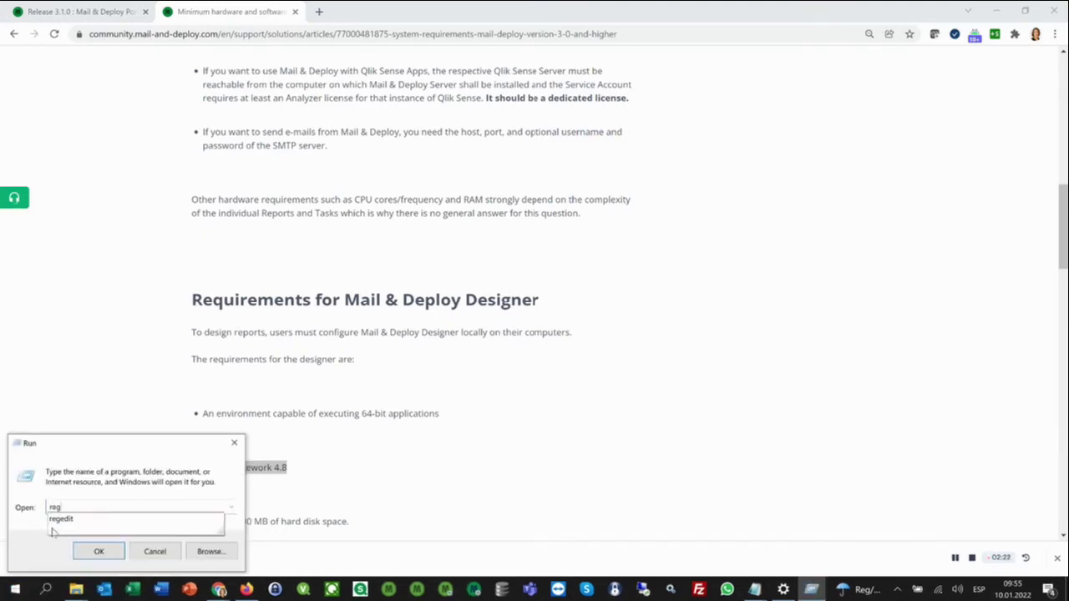
{"action": "type", "text": "edit"}
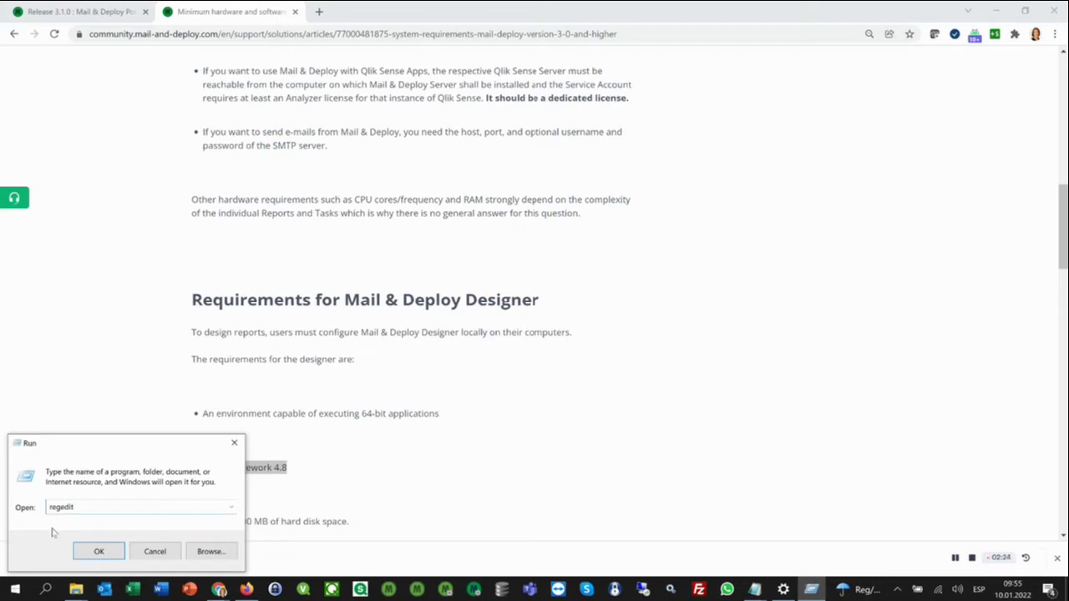
{"action": "key", "text": "Return"}
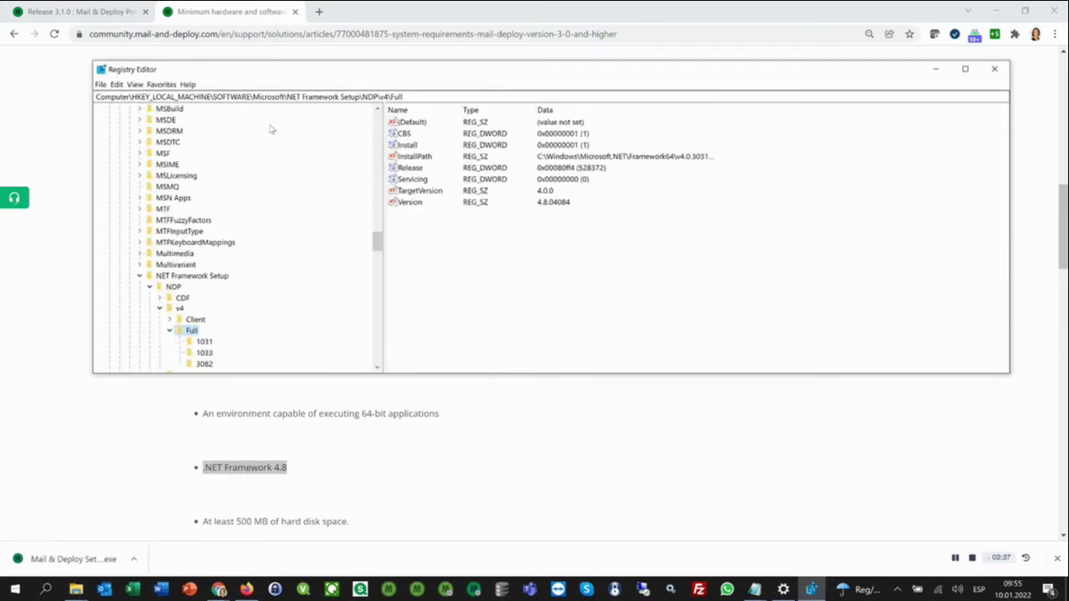
{"action": "double_click", "coordinate": [302, 72]}
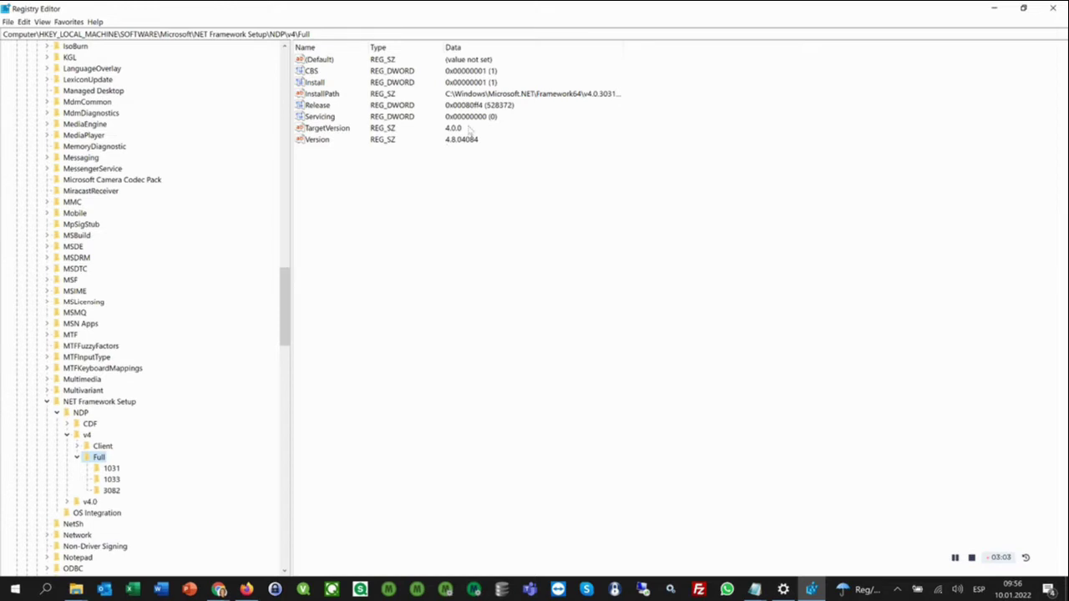
{"action": "left_click", "coordinate": [1051, 8]}
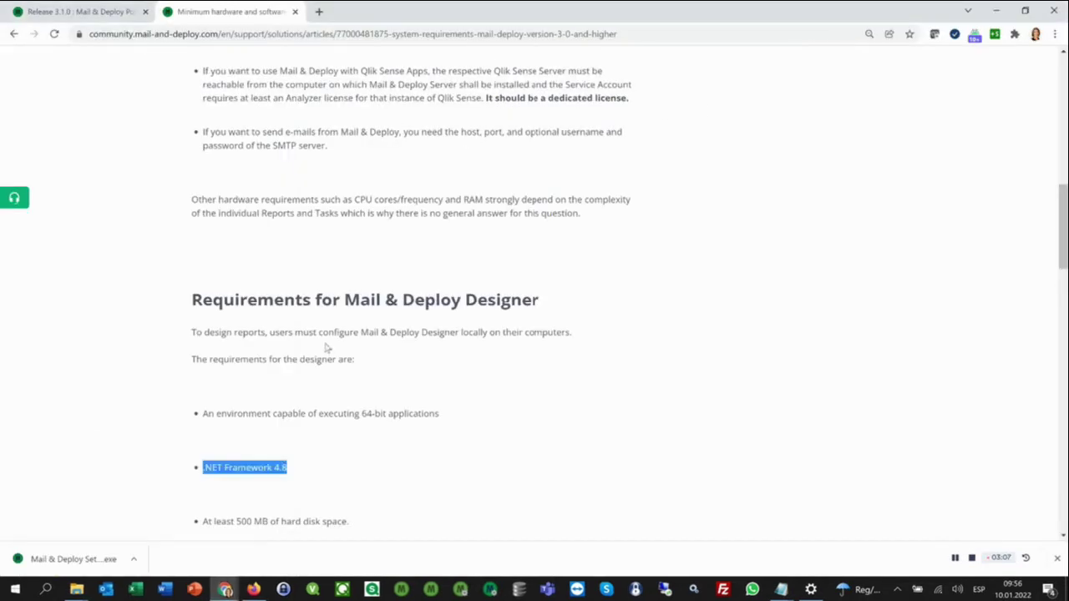
Review the service account requirements in the article, including the local administrator rights and the Analyzer license for Qlik Sense
{"action": "scroll", "coordinate": [326, 348], "scroll_direction": "up", "scroll_amount": 3}
{"action": "scroll", "coordinate": [326, 347], "scroll_direction": "down", "scroll_amount": 10}
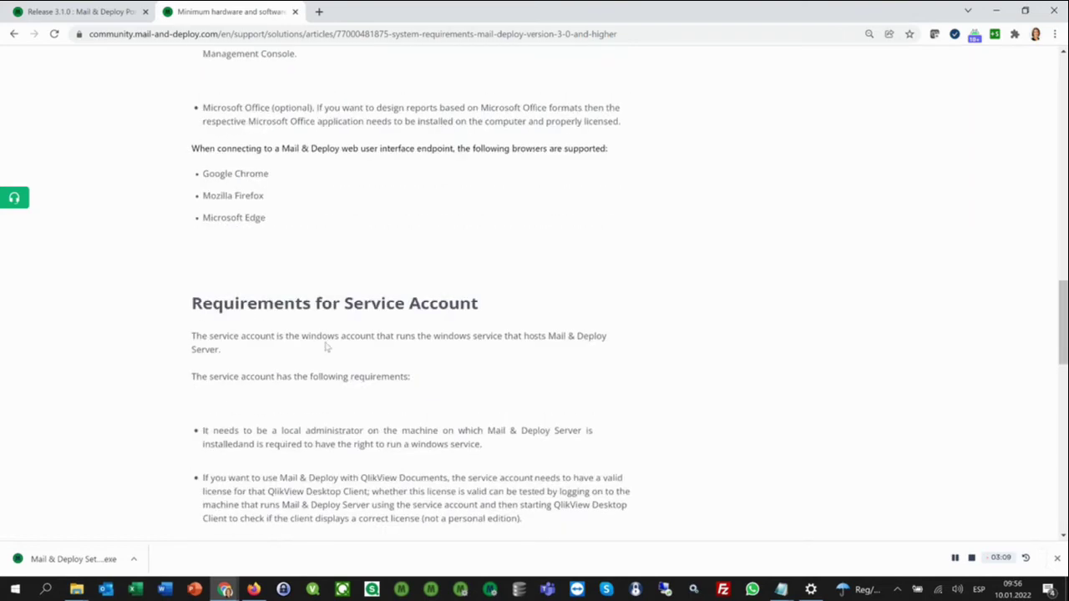
{"action": "scroll", "coordinate": [326, 348], "scroll_direction": "down", "scroll_amount": 1}
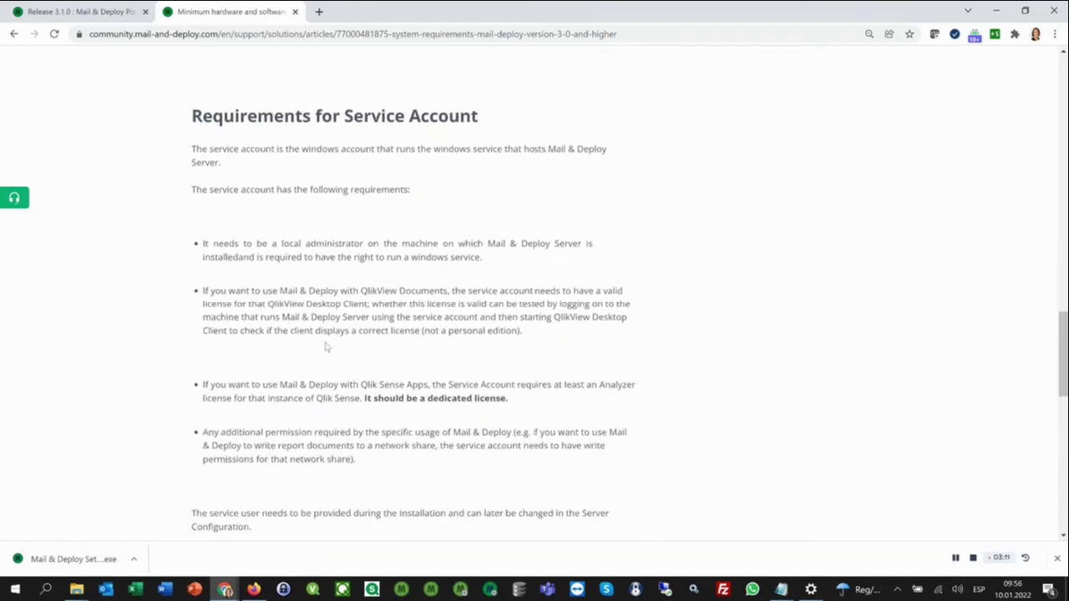
{"action": "scroll", "coordinate": [327, 348], "scroll_direction": "down", "scroll_amount": 1}
{"action": "left_click_drag", "start_coordinate": [282, 180], "coordinate": [369, 181]}
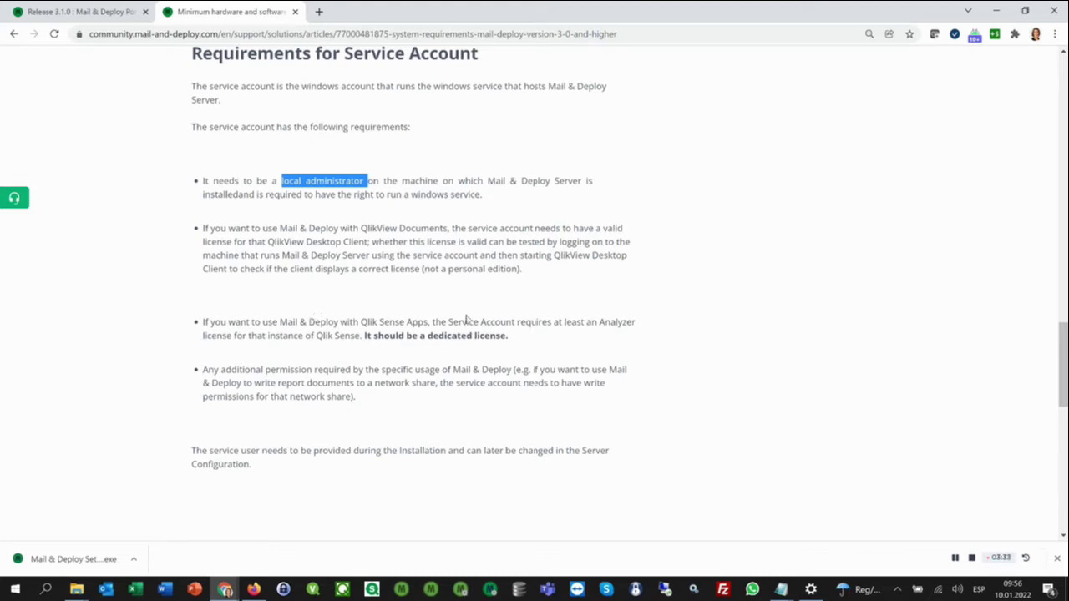
{"action": "left_click_drag", "start_coordinate": [599, 322], "coordinate": [235, 337]}
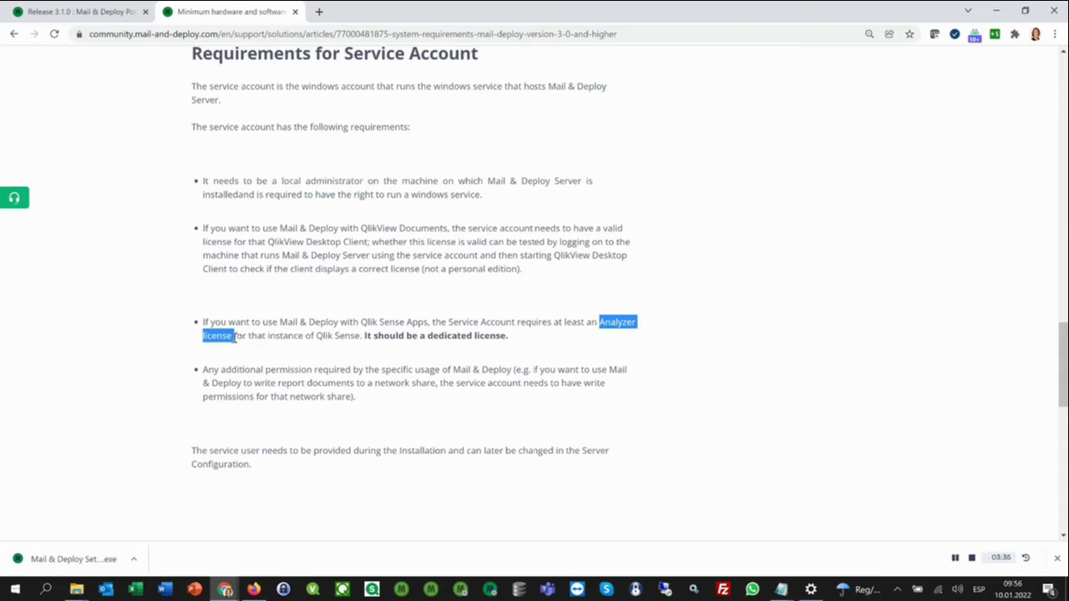
{"action": "left_click", "coordinate": [235, 337]}
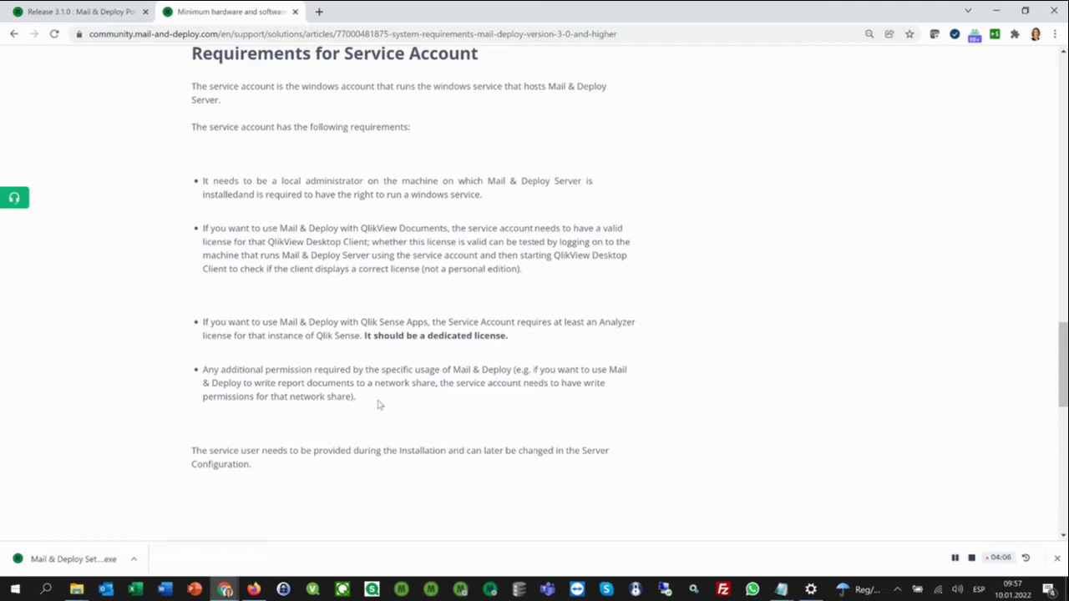
{"action": "scroll", "coordinate": [377, 404], "scroll_direction": "up", "scroll_amount": 15}
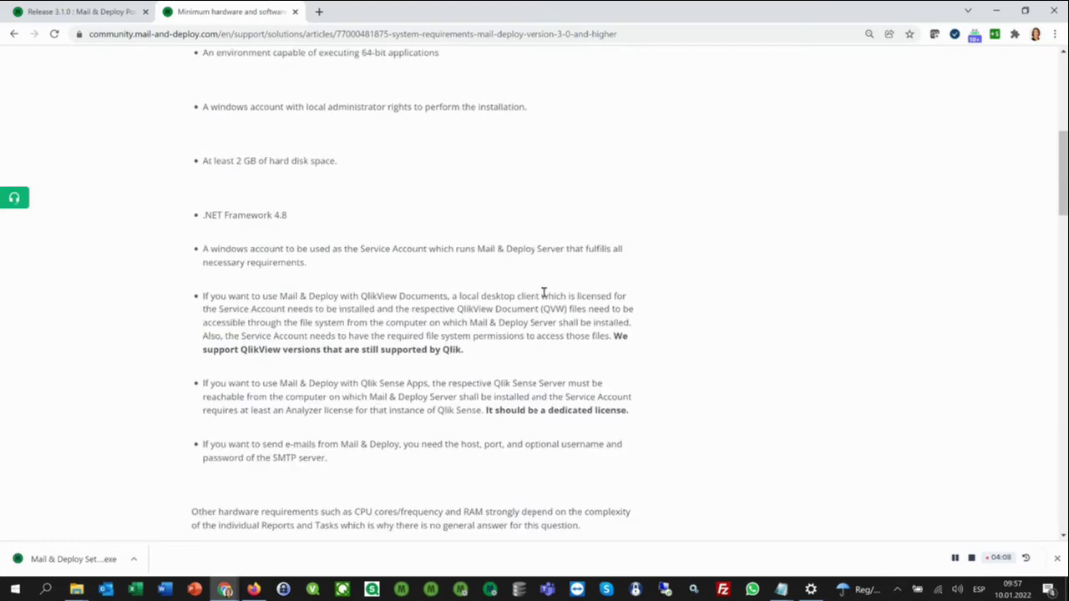
{"action": "scroll", "coordinate": [383, 351], "scroll_direction": "up", "scroll_amount": 5}
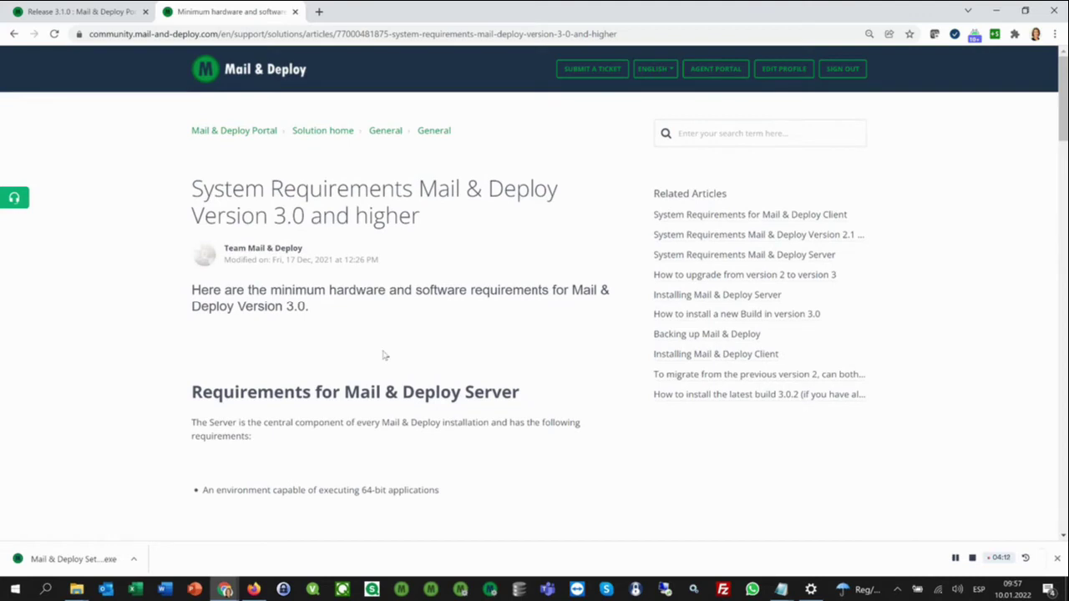
Show the downloaded Mail & Deploy Setup.exe in its folder and run it as administrator
{"action": "left_click", "coordinate": [135, 562]}
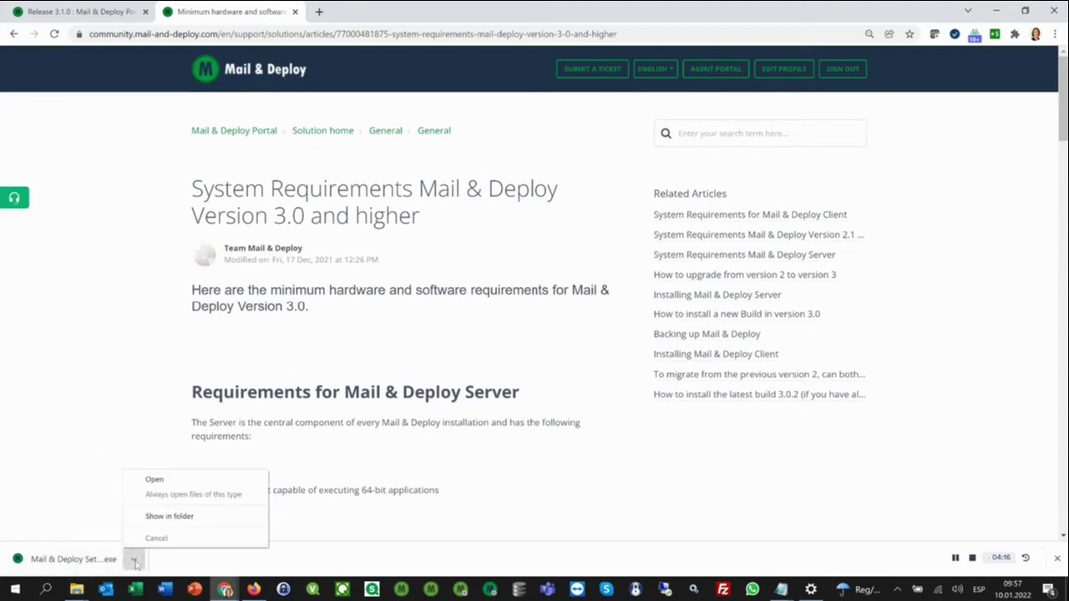
{"action": "left_click", "coordinate": [159, 517]}
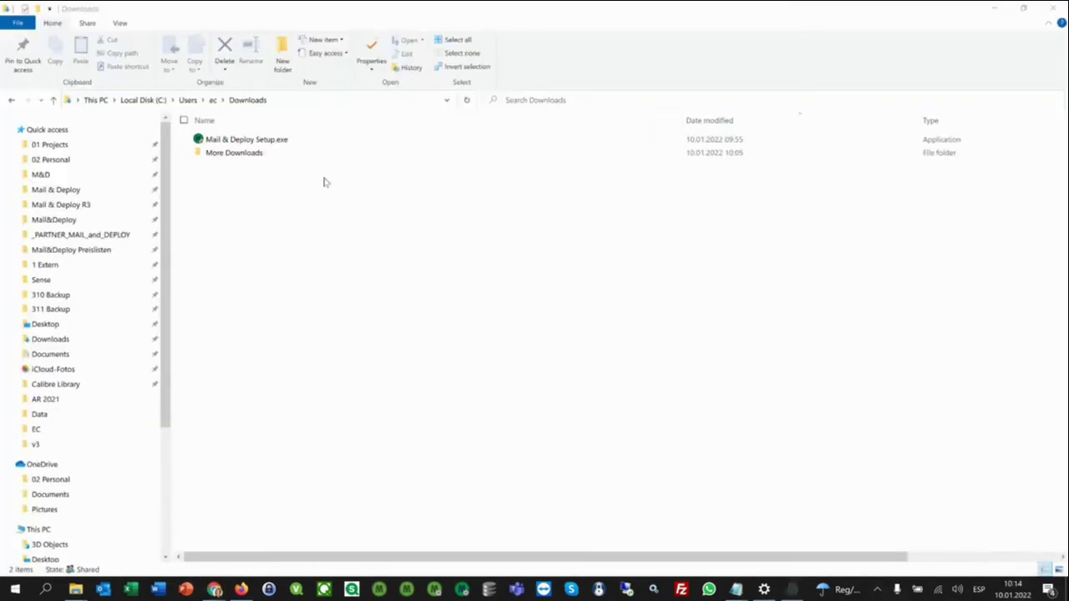
{"action": "right_click", "coordinate": [259, 140]}
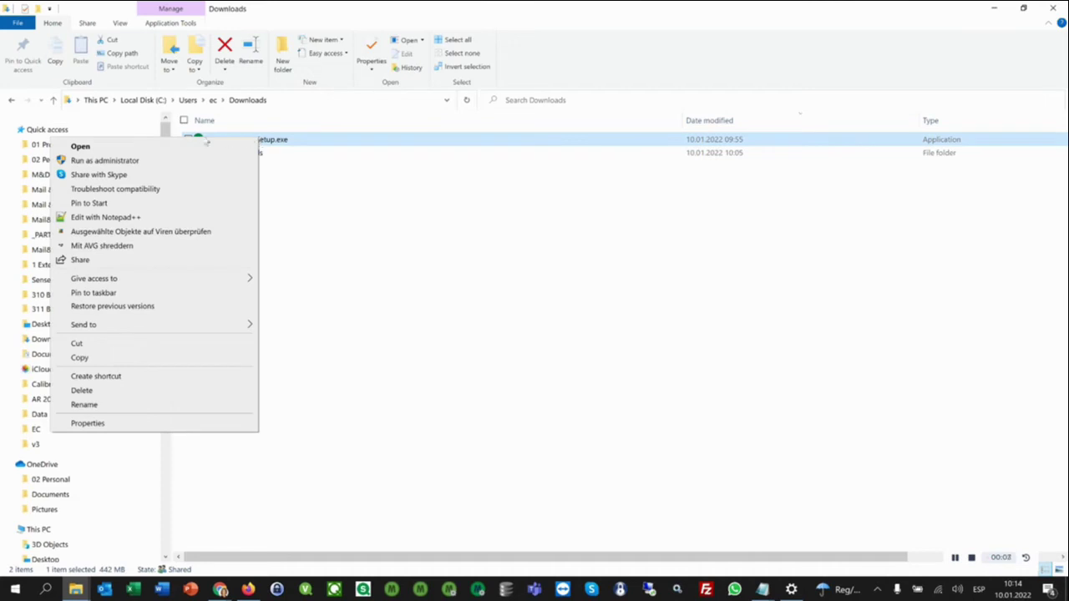
{"action": "left_click", "coordinate": [105, 160]}
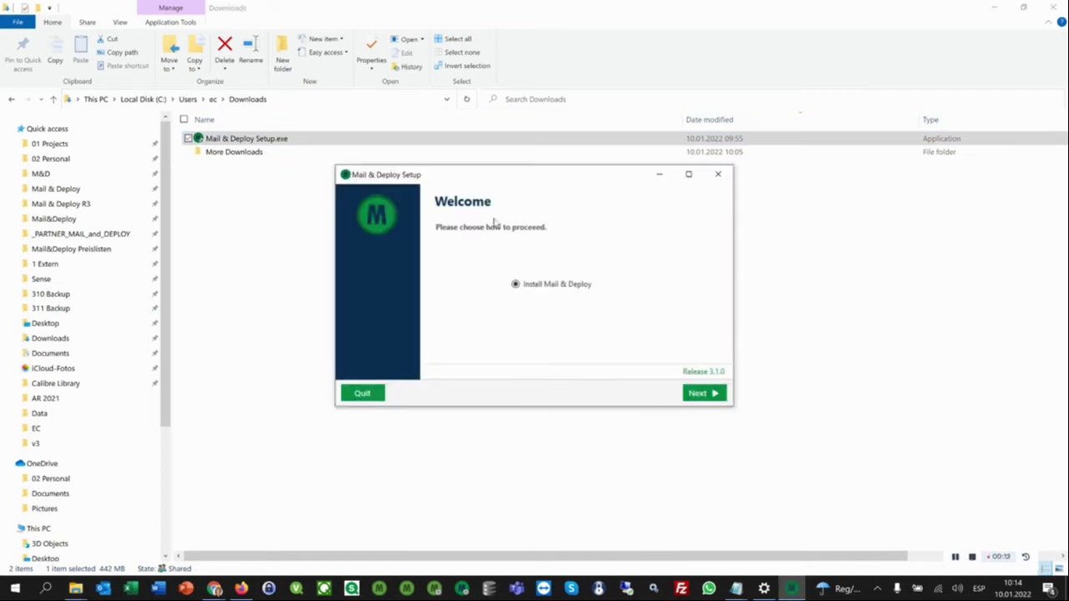
Accept the EULA for the new installation and keep path C:\Mail & Deploy R3, English and HTTP port 14999 in the general configuration
{"action": "left_click", "coordinate": [703, 393]}
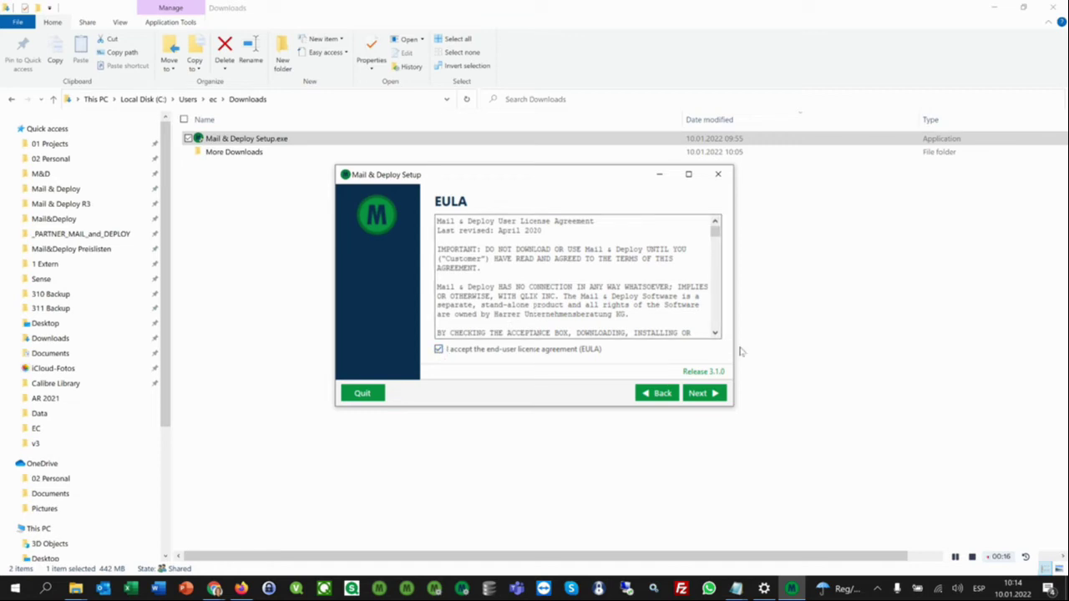
{"action": "left_click", "coordinate": [706, 395]}
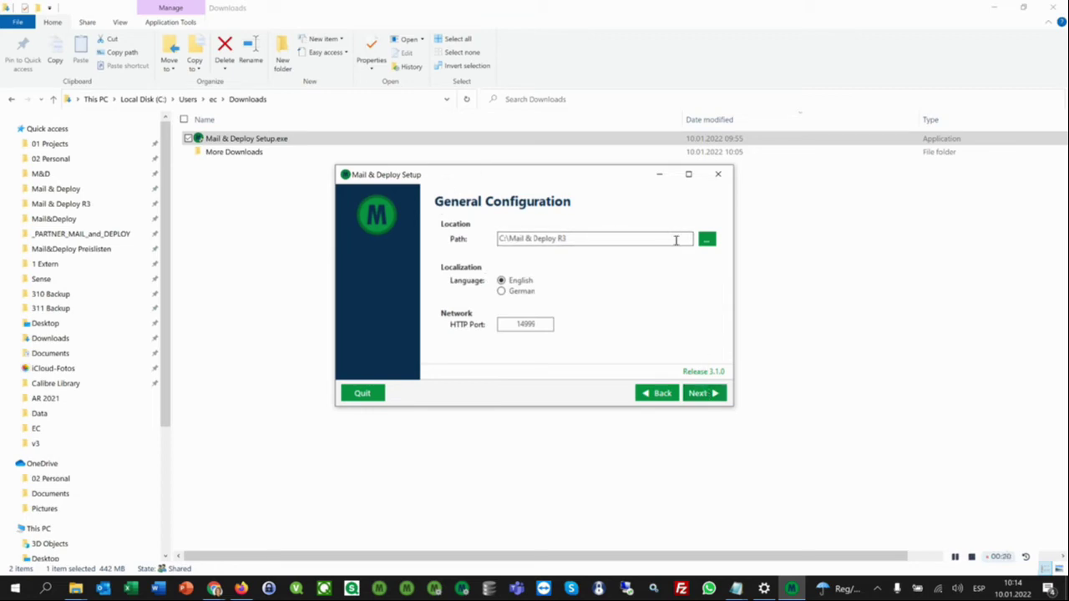
{"action": "left_click", "coordinate": [706, 393]}
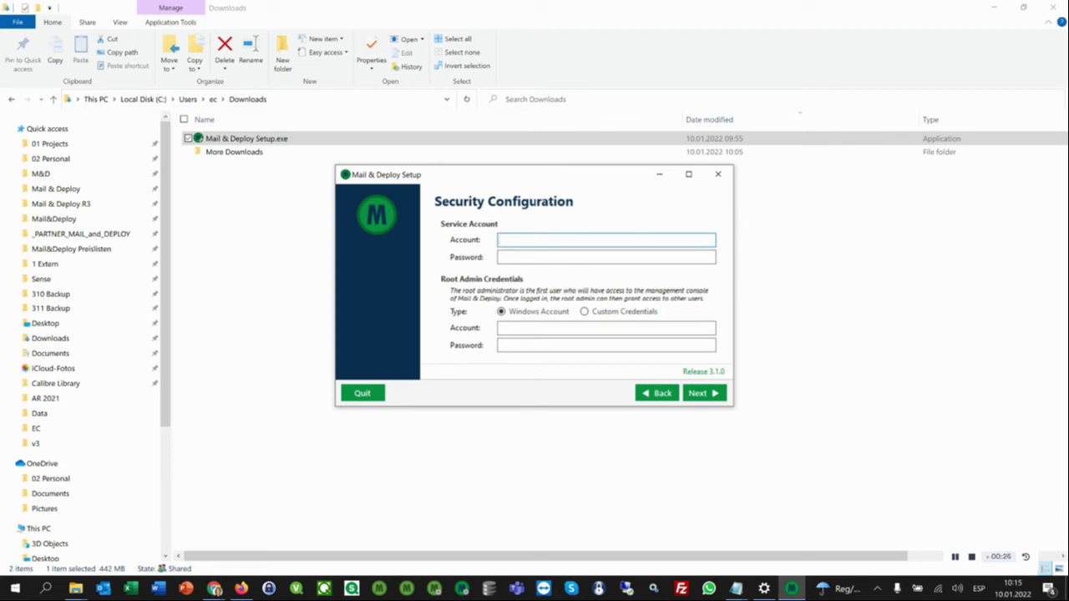
Enter the service account's name and password in the security configuration
{"action": "key", "text": "alt+Tab"}
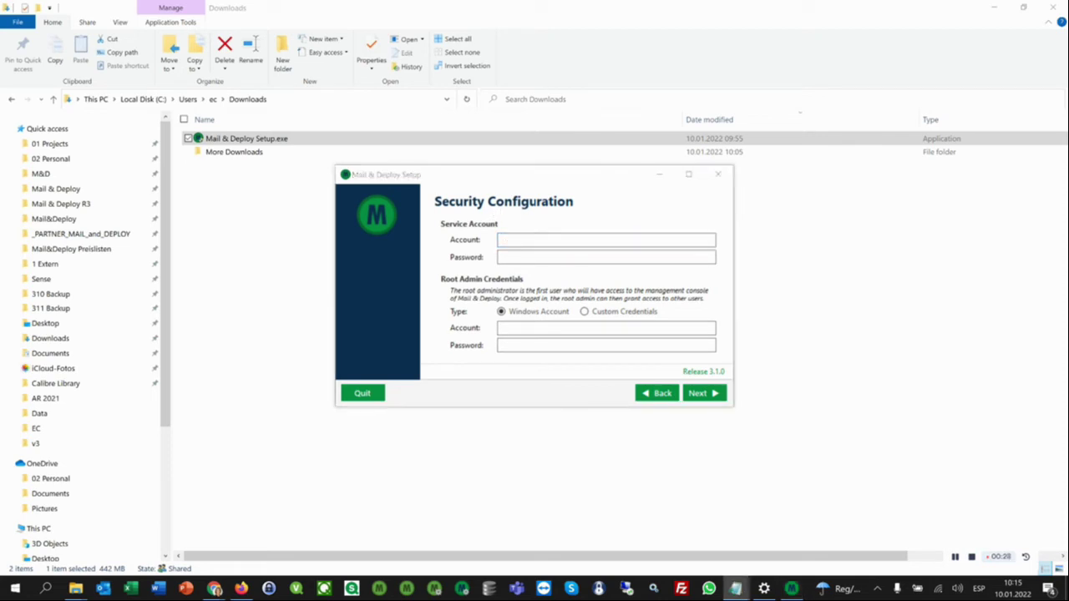
{"action": "left_click", "coordinate": [536, 242]}
{"action": "key", "text": "ctrl+v"}
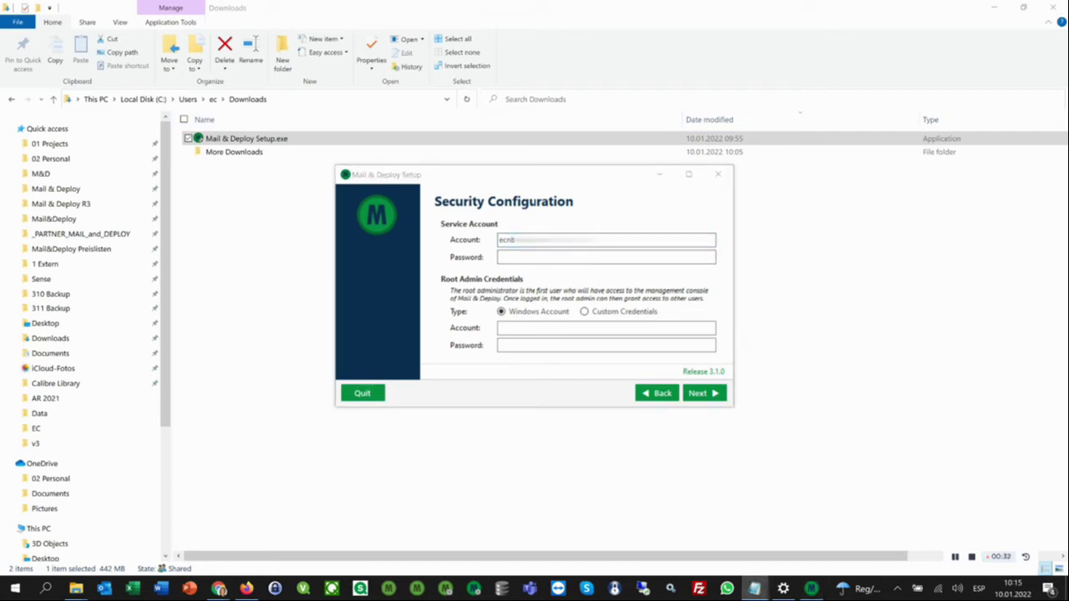
{"action": "left_click", "coordinate": [518, 256]}
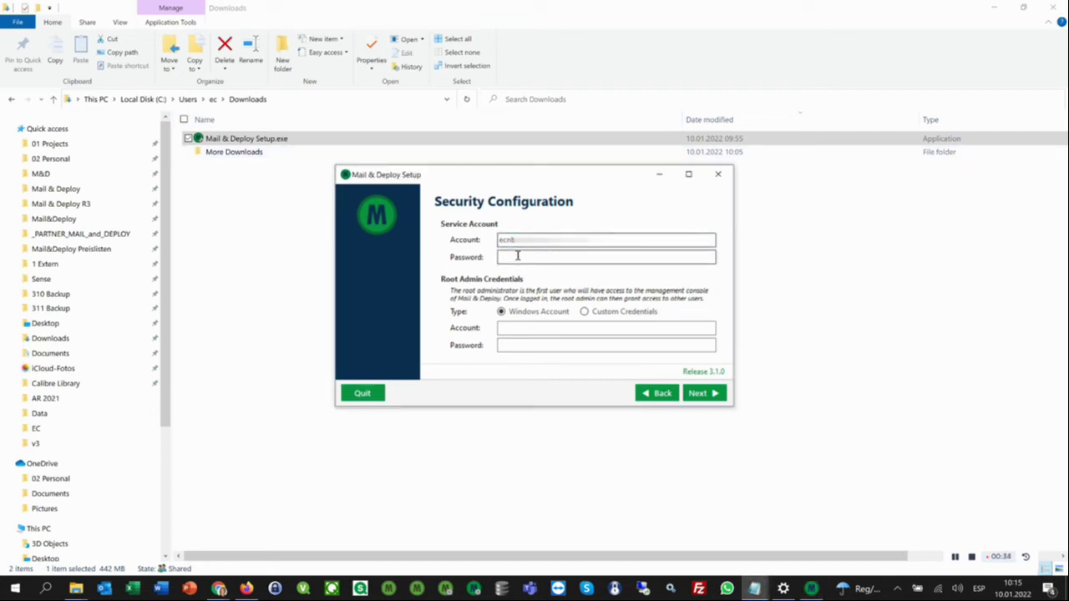
{"action": "key", "text": "ctrl+v"}
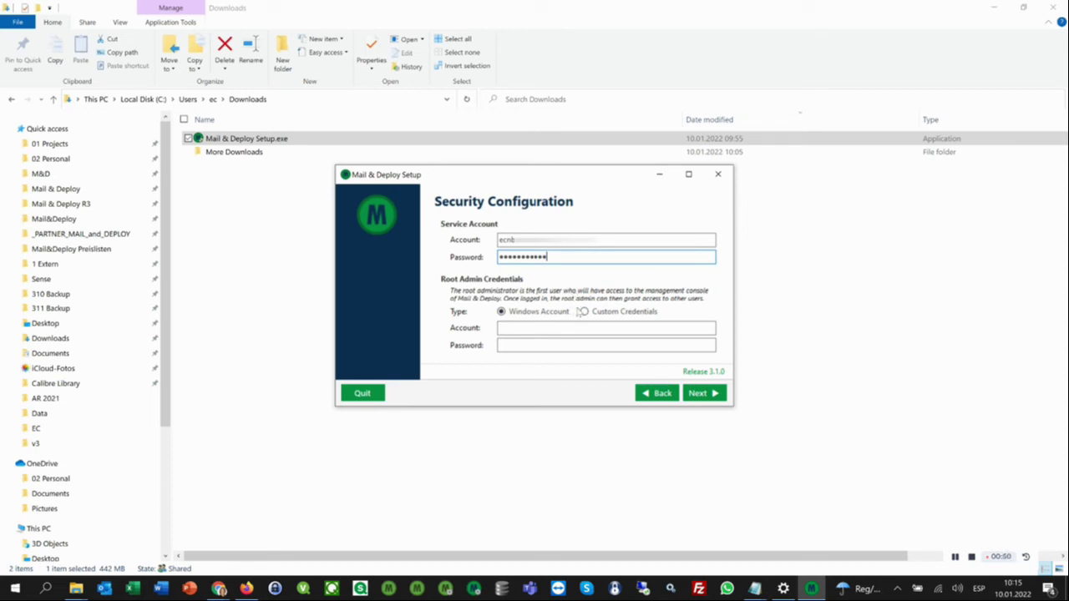
Set the root admin to custom credentials with username Root and its password, and continue to the license page
{"action": "left_click", "coordinate": [585, 312]}
{"action": "left_click", "coordinate": [565, 328]}
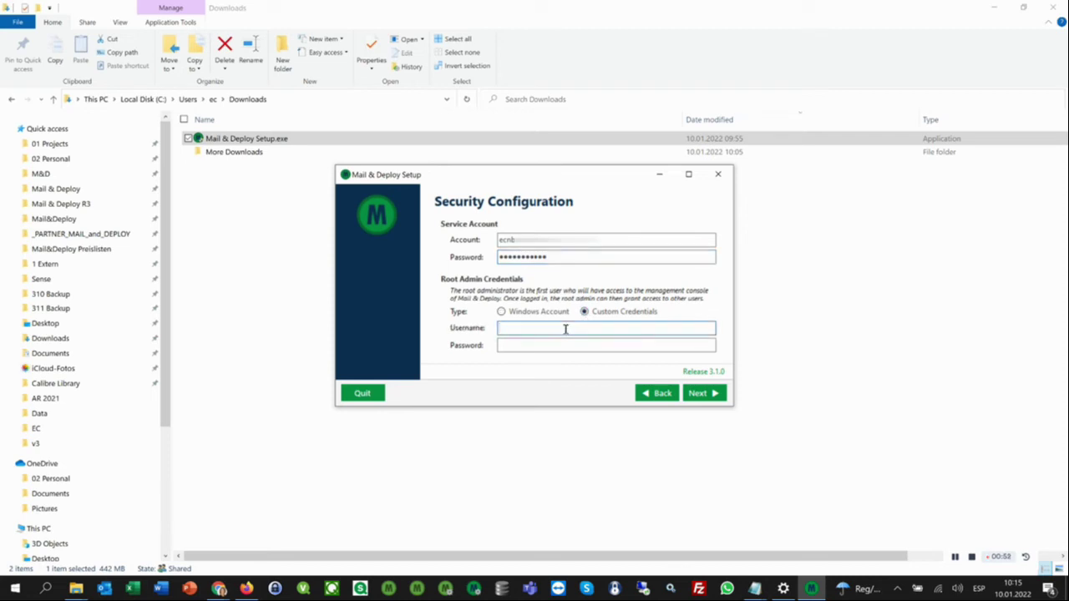
{"action": "type", "text": "Root"}
{"action": "left_click", "coordinate": [554, 346]}
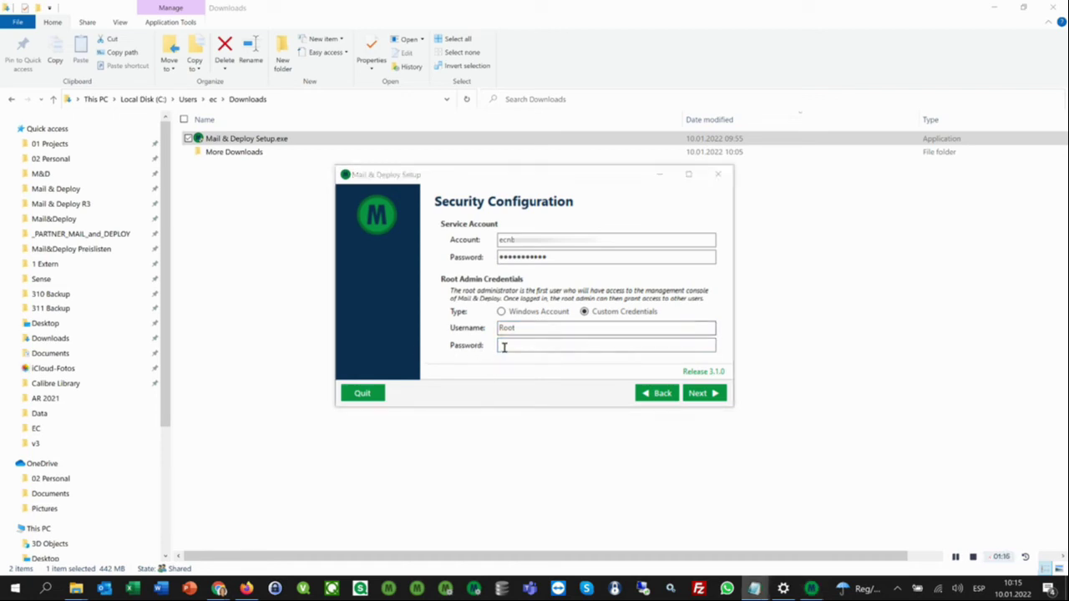
{"action": "left_click", "coordinate": [505, 346]}
{"action": "key", "text": "ctrl+v"}
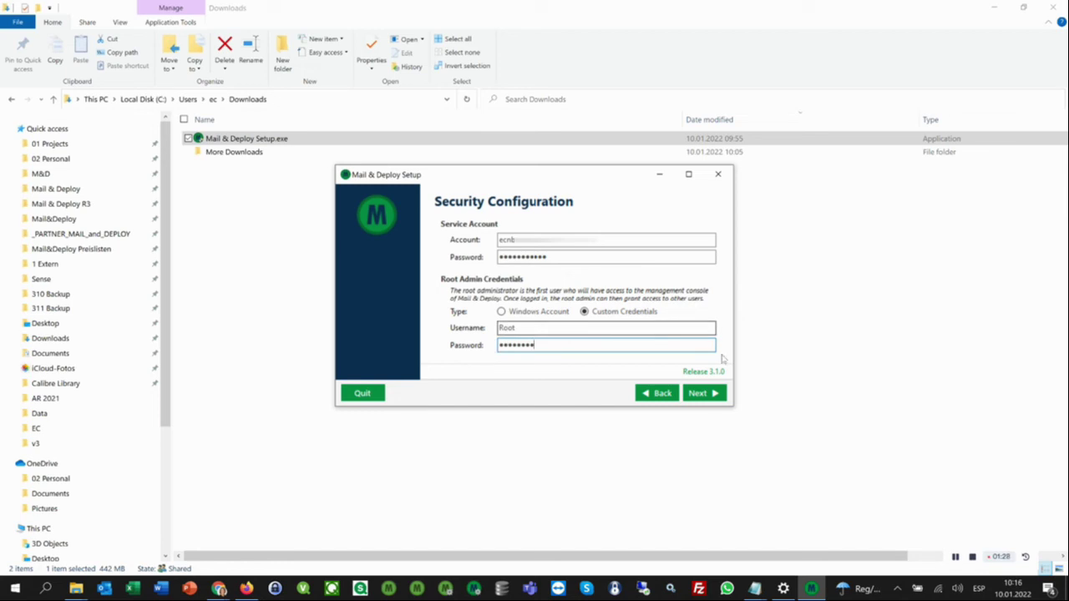
{"action": "left_click", "coordinate": [705, 393]}
Paste the license activation code and start the installation
{"action": "left_click", "coordinate": [524, 223]}
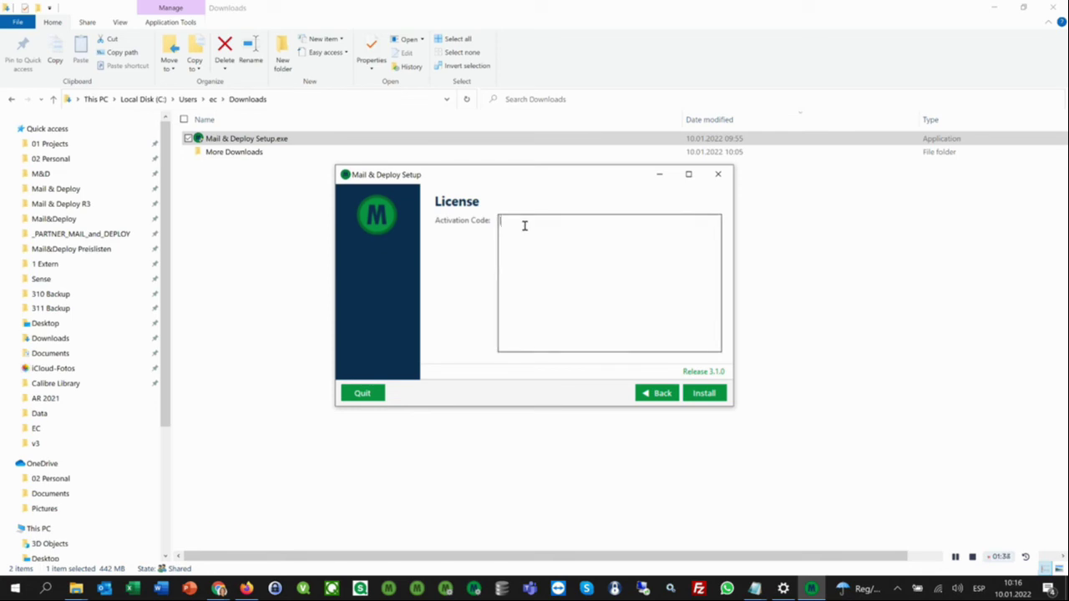
{"action": "key", "text": "ctrl+v"}
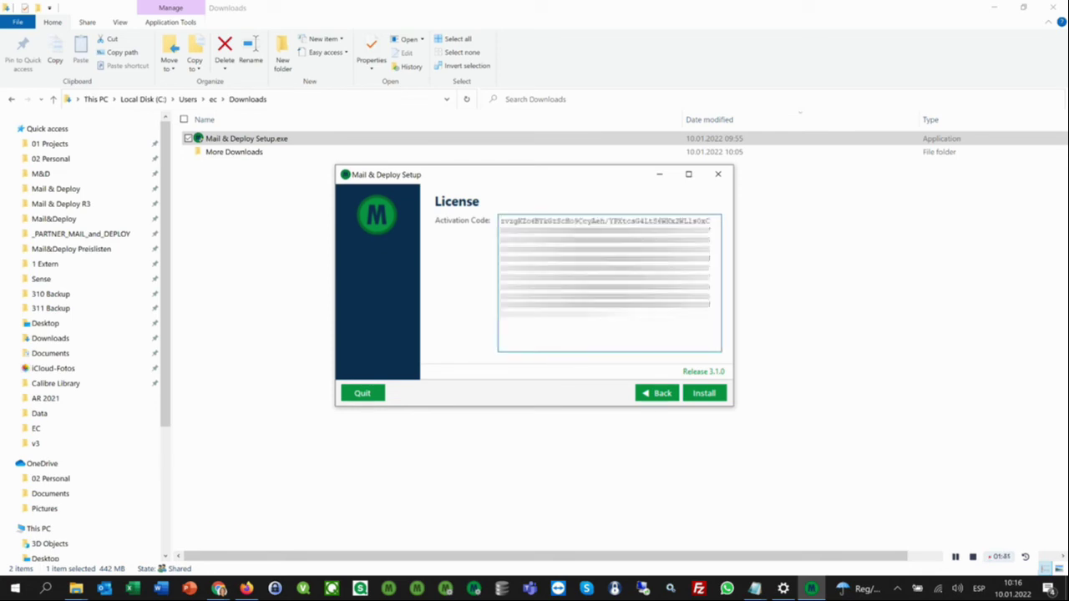
{"action": "left_click", "coordinate": [708, 395]}
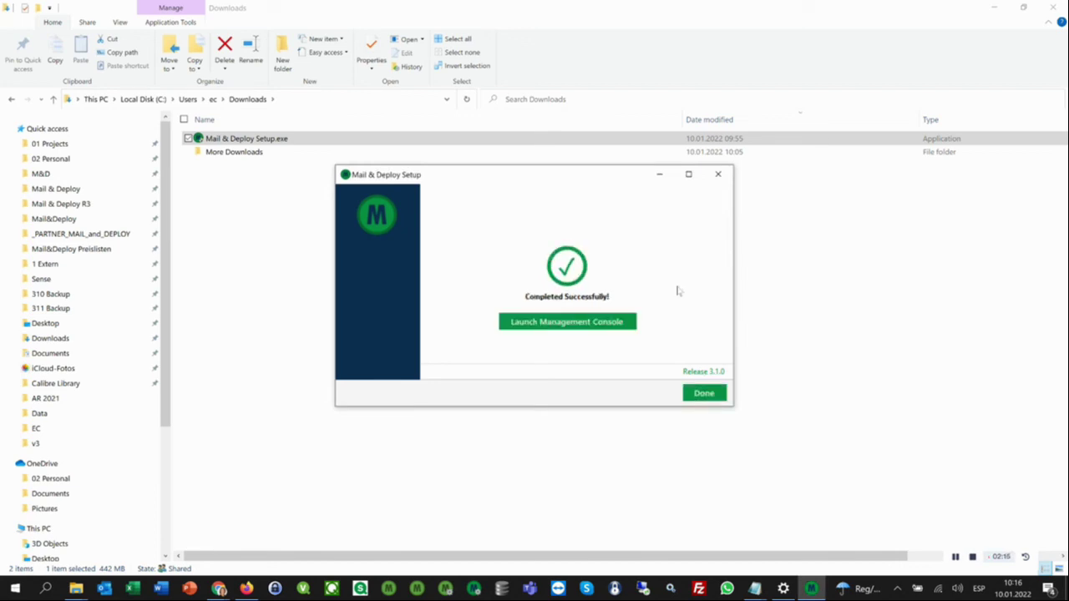
Launch the Management Console from the finished setup, switch to its Chrome window and sign in as Root with the root admin password
{"action": "left_click", "coordinate": [551, 325]}
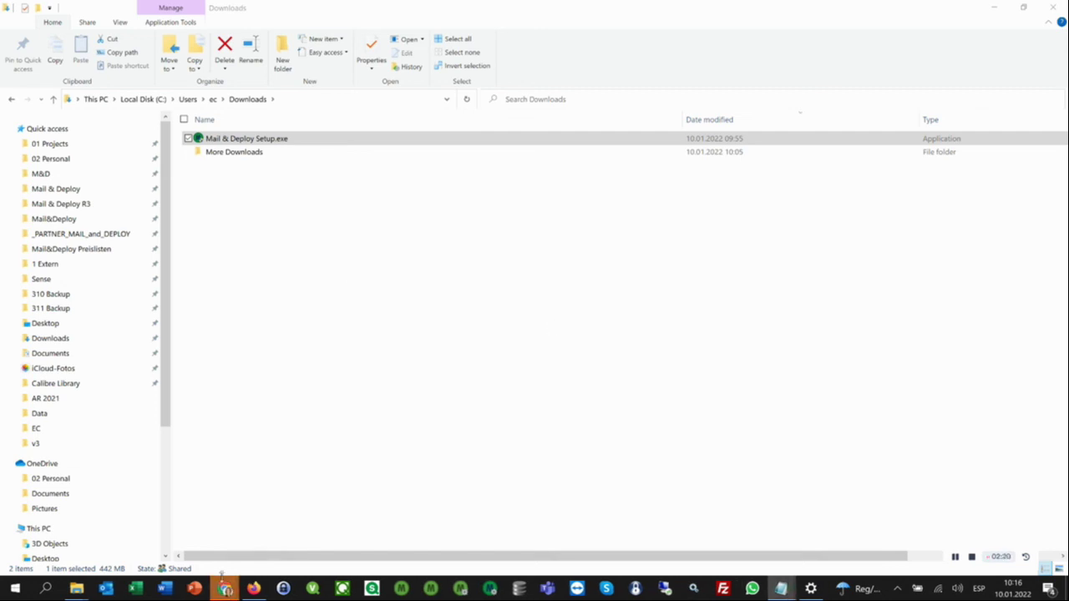
{"action": "mouse_move", "coordinate": [224, 582]}
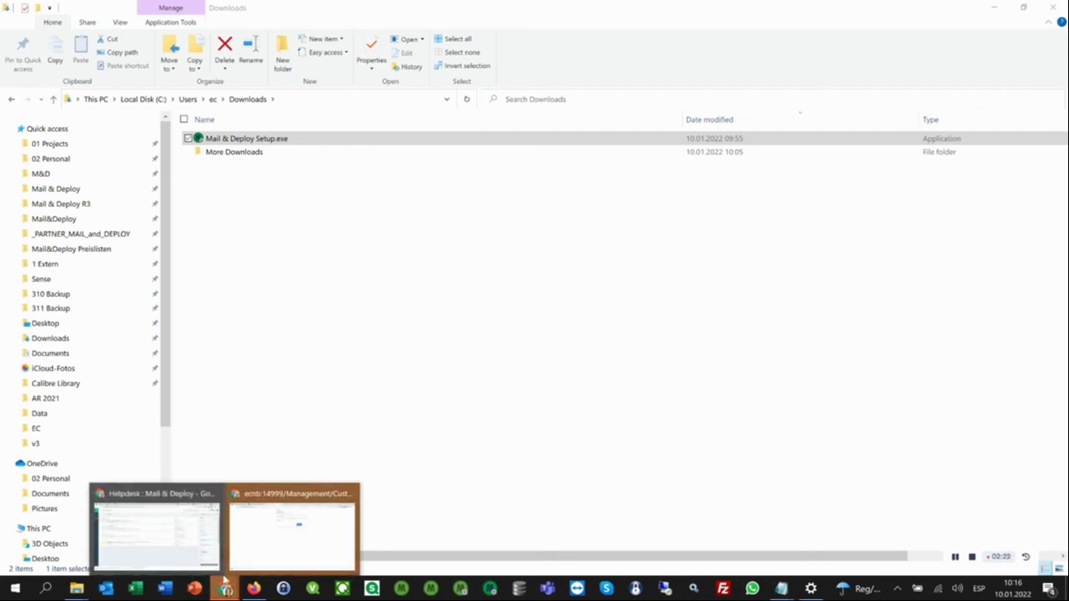
{"action": "left_click", "coordinate": [250, 502]}
{"action": "type", "text": "Root"}
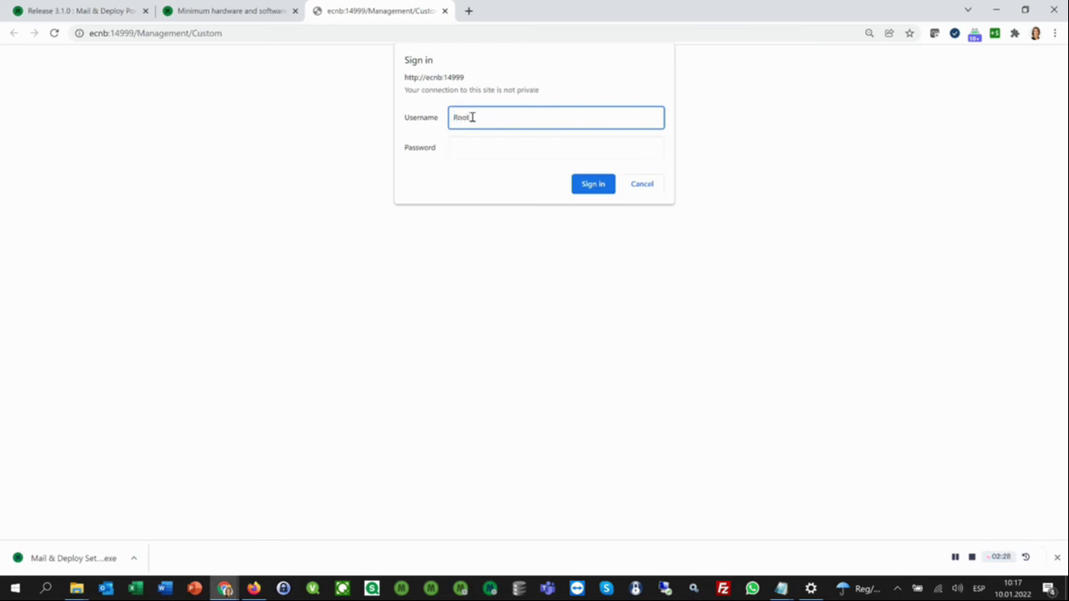
{"action": "left_click", "coordinate": [463, 148]}
{"action": "type", "text": "********"}
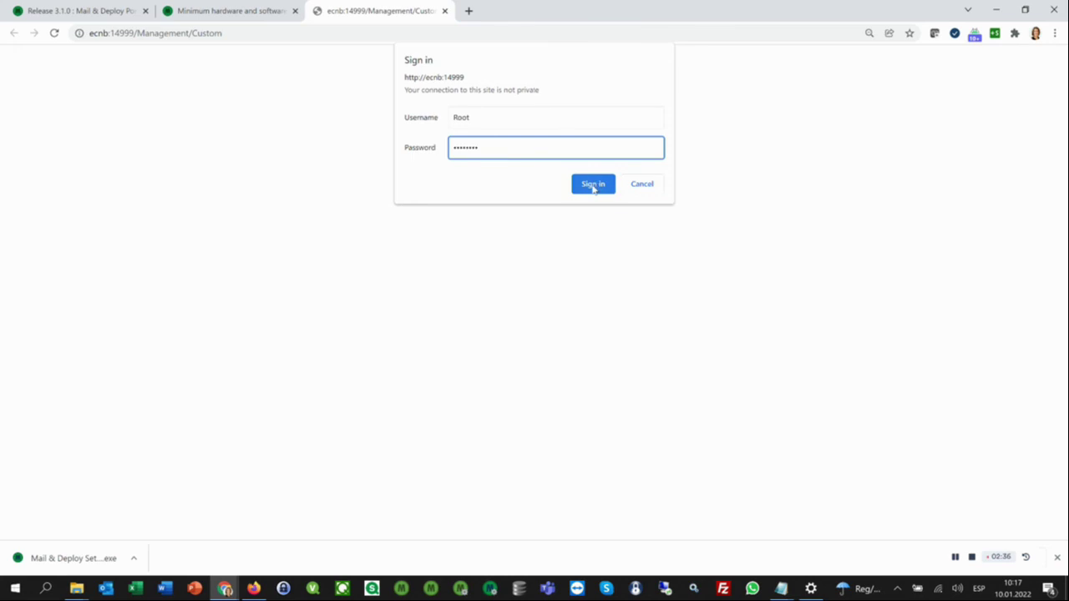
{"action": "left_click", "coordinate": [593, 185]}
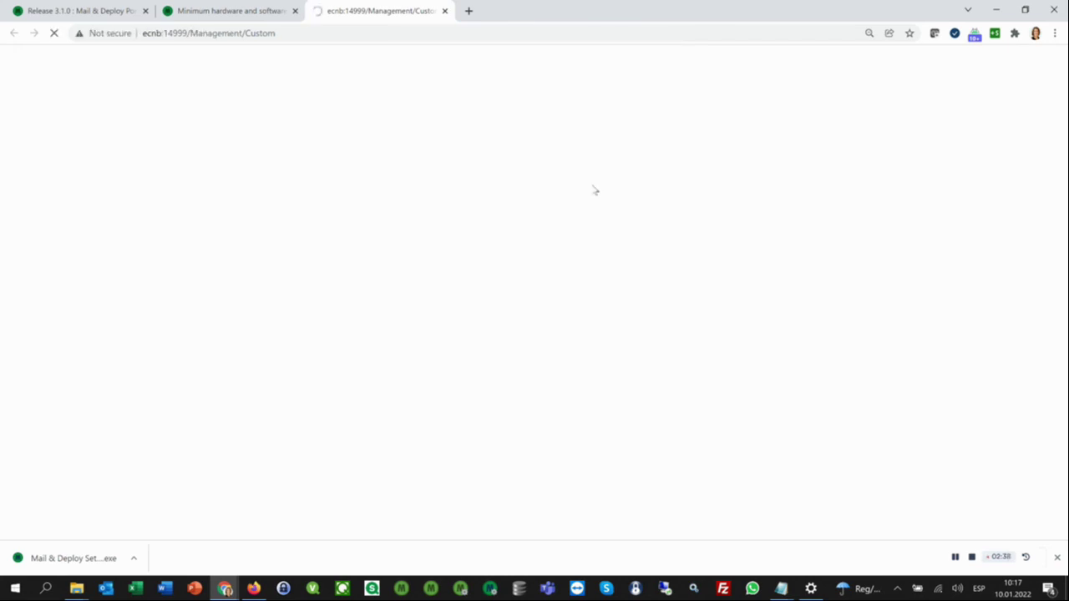